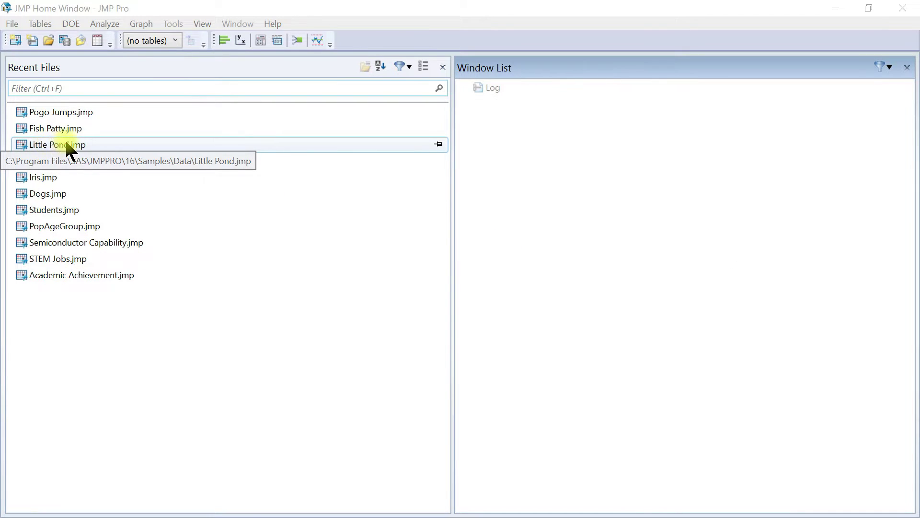
Open JMP's Sample Data Library from the Help menu.
left_click(272, 24)
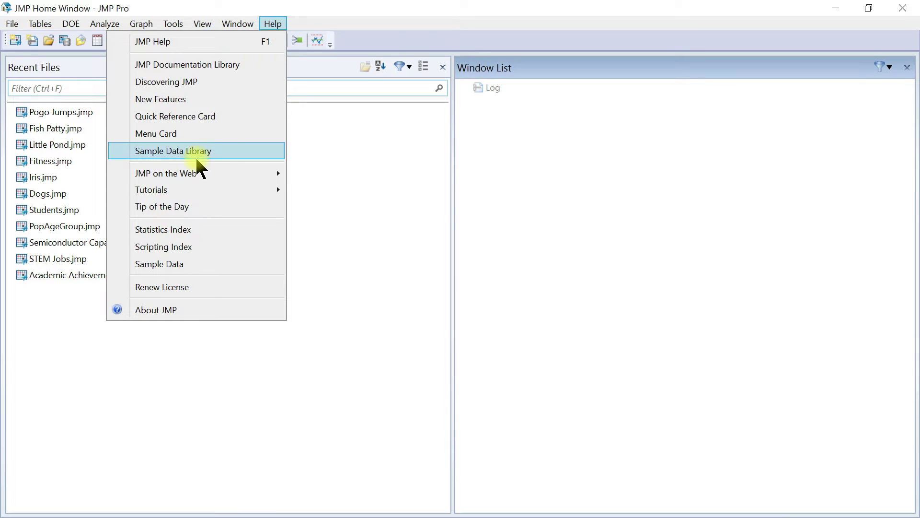
left_click(172, 151)
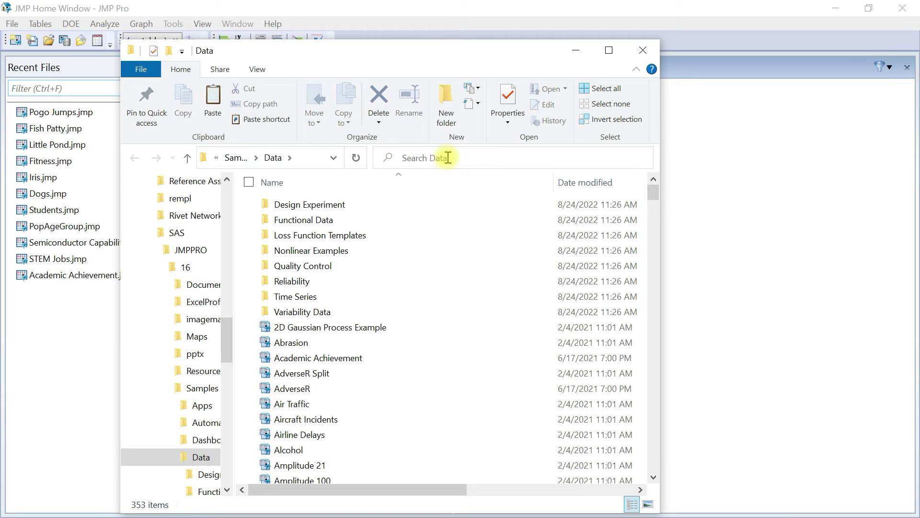
Search the sample Data folder for 'little', then open Little Pond.jmp from Recent Files.
left_click(448, 158)
type("little")
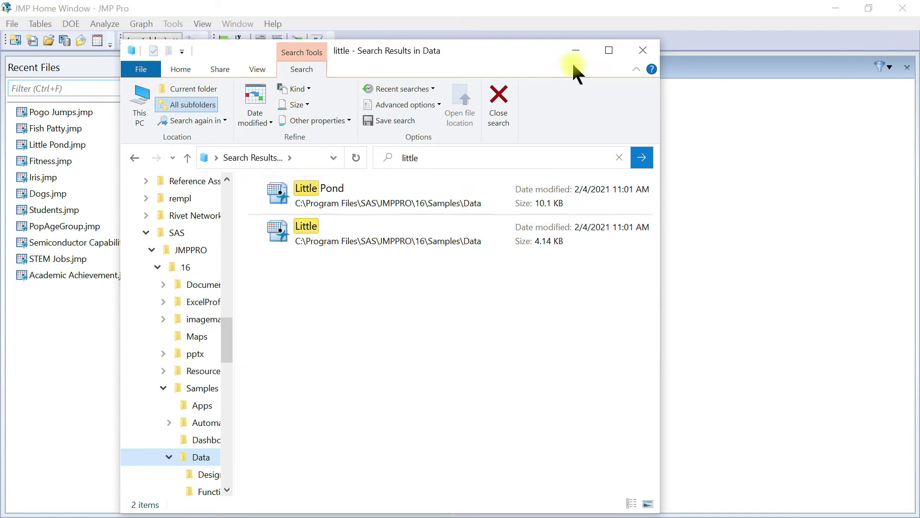
left_click(644, 50)
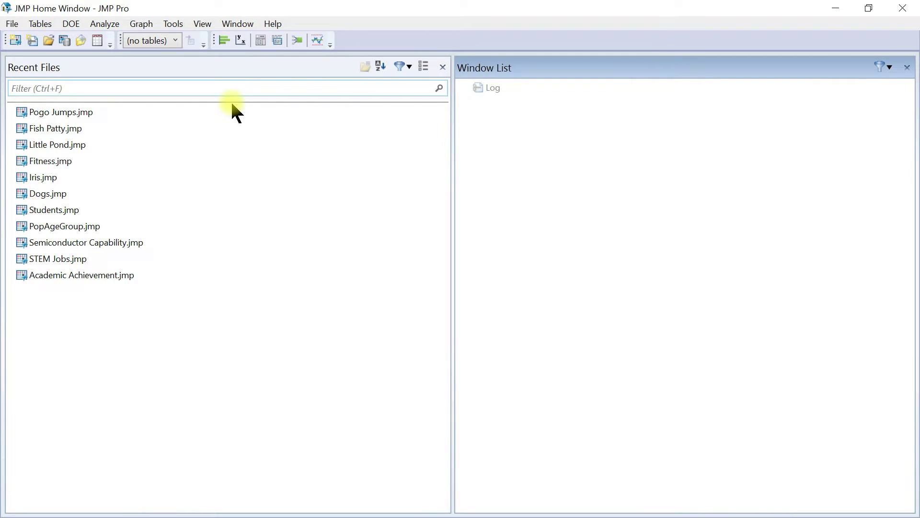
double_click(38, 145)
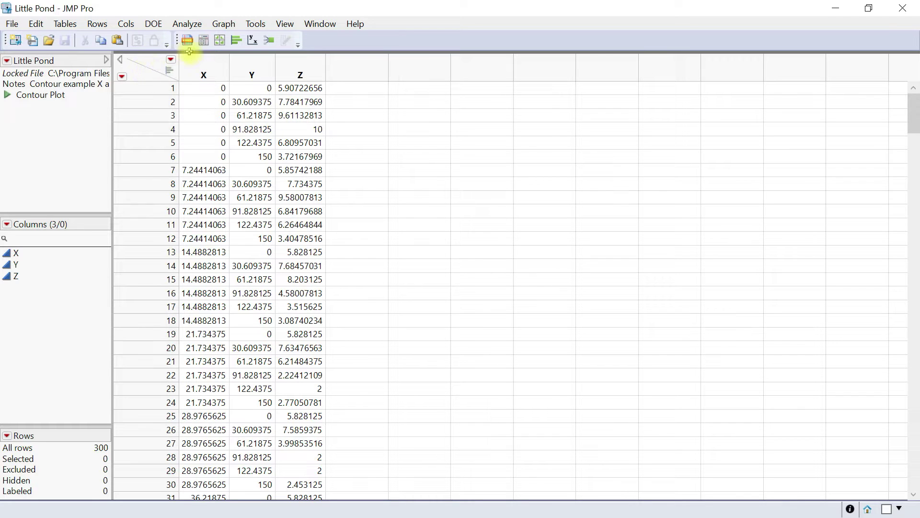
Launch the Contour Plot dialog from the Graph menu for Little Pond.
left_click(223, 22)
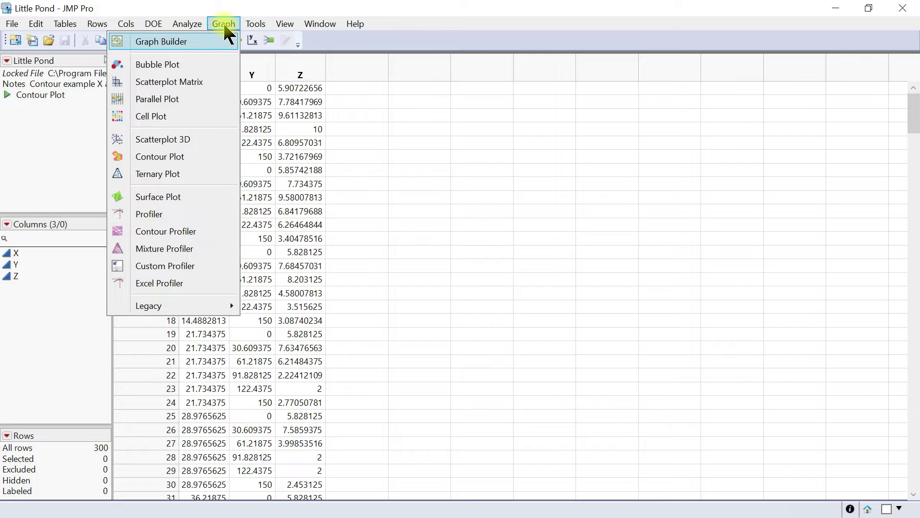
left_click(182, 159)
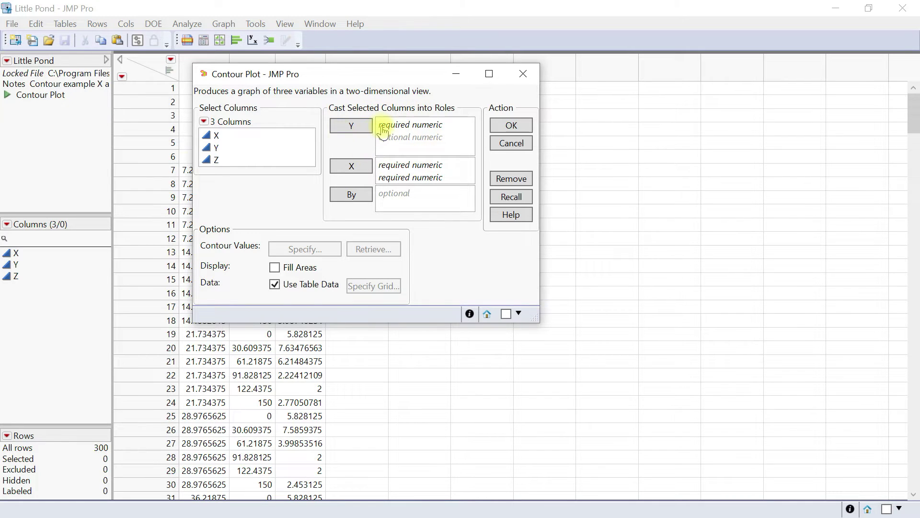
Assign Z to the Y role and X and Y as coordinates, then run the plot.
left_click(215, 160)
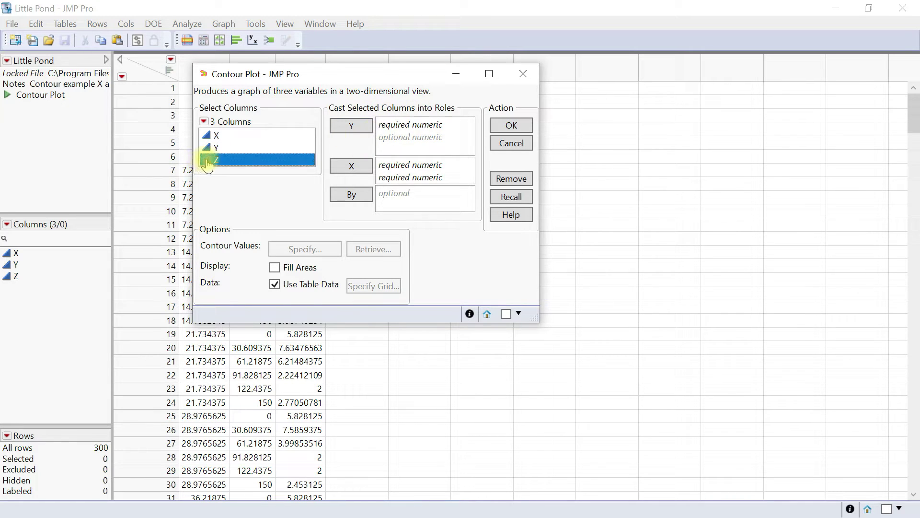
left_click(343, 126)
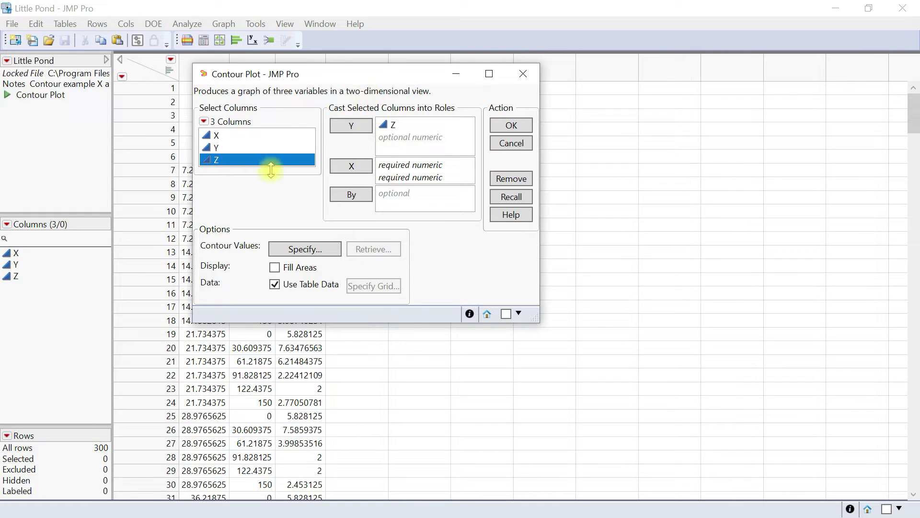
left_click(223, 136)
left_click(352, 167)
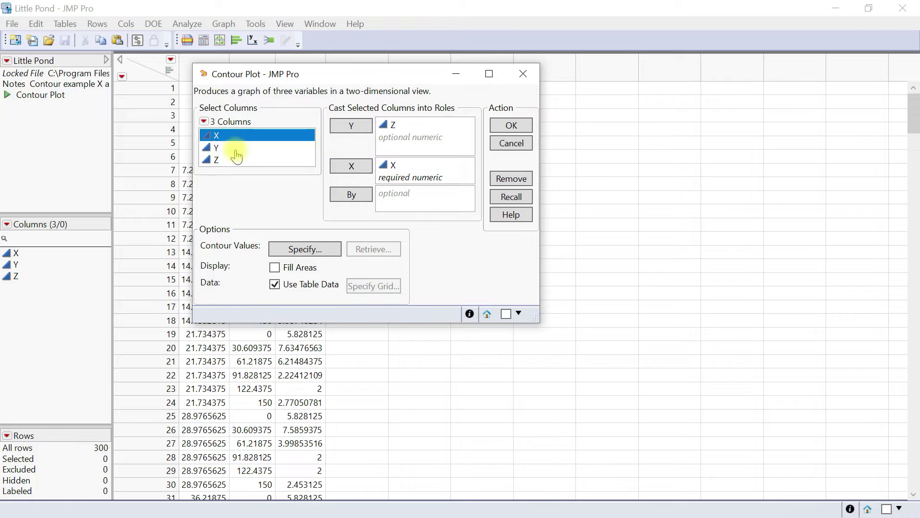
left_click(222, 148)
left_click(361, 172)
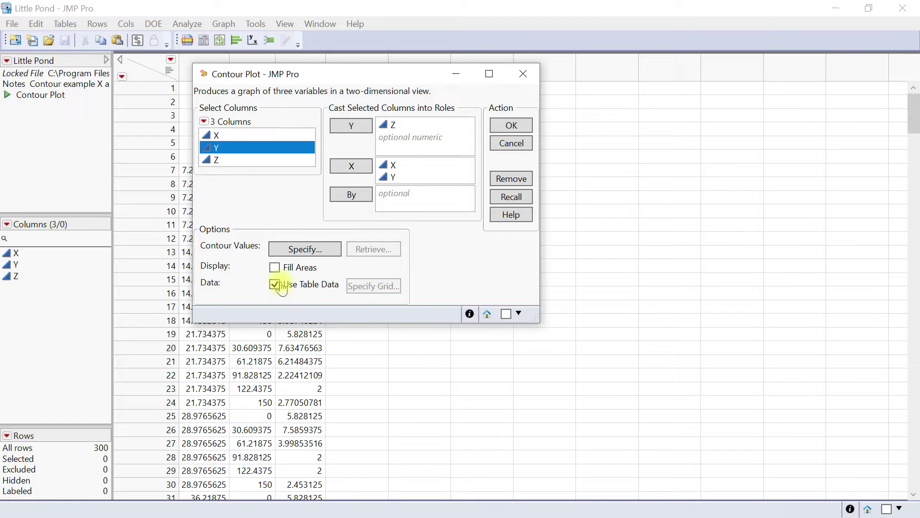
left_click(525, 126)
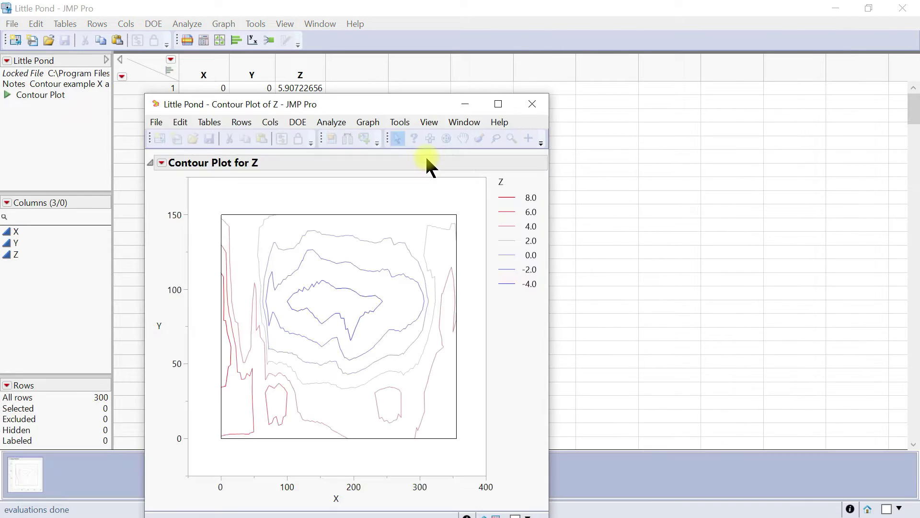
Maximize the Contour Plot window and open the Contour Plot for Z options menu.
left_click(498, 104)
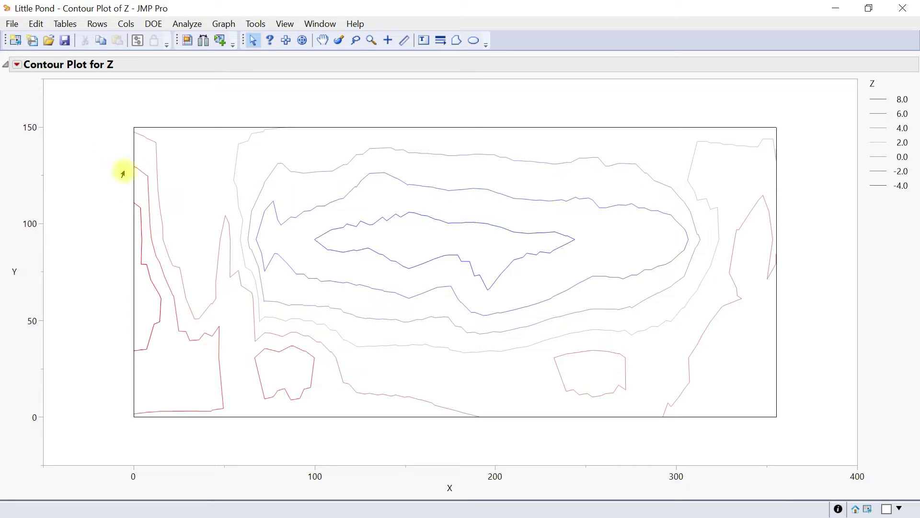
left_click(18, 65)
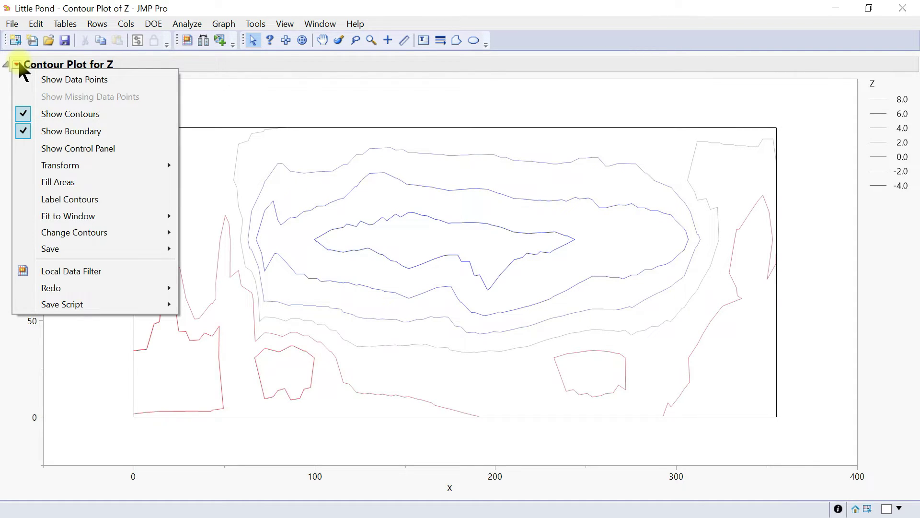
Hide the plot's boundary rectangle, then show it again.
left_click(17, 64)
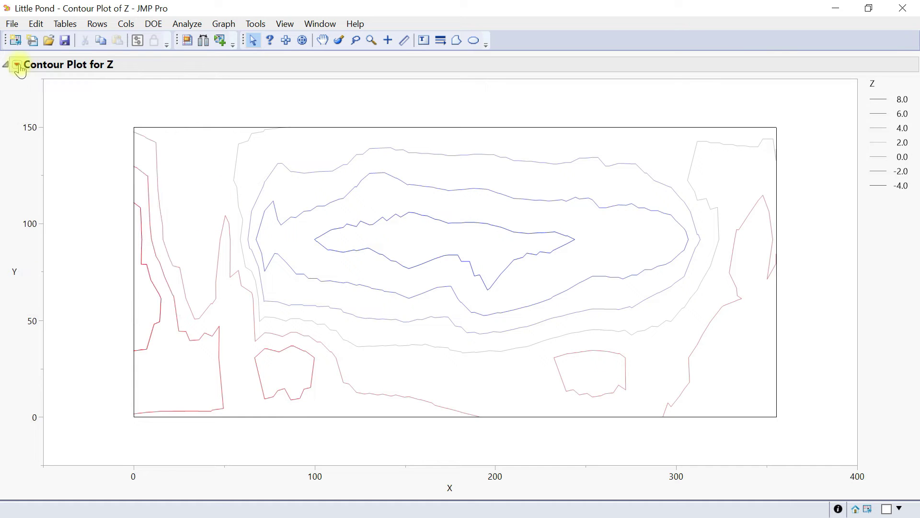
left_click(17, 64)
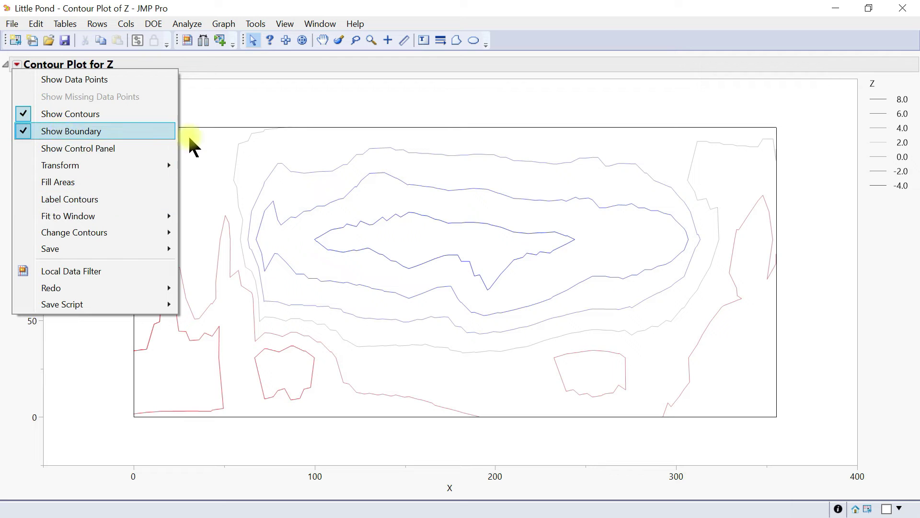
left_click(49, 131)
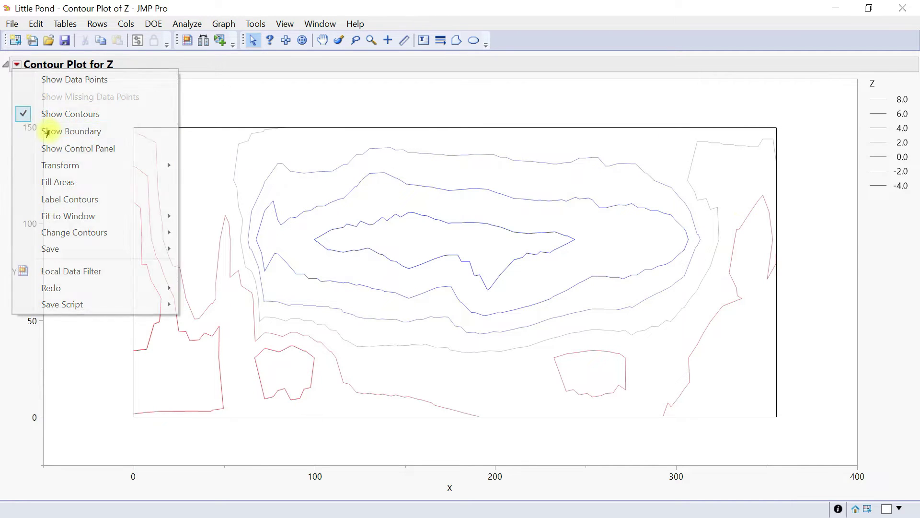
left_click(17, 64)
left_click(39, 131)
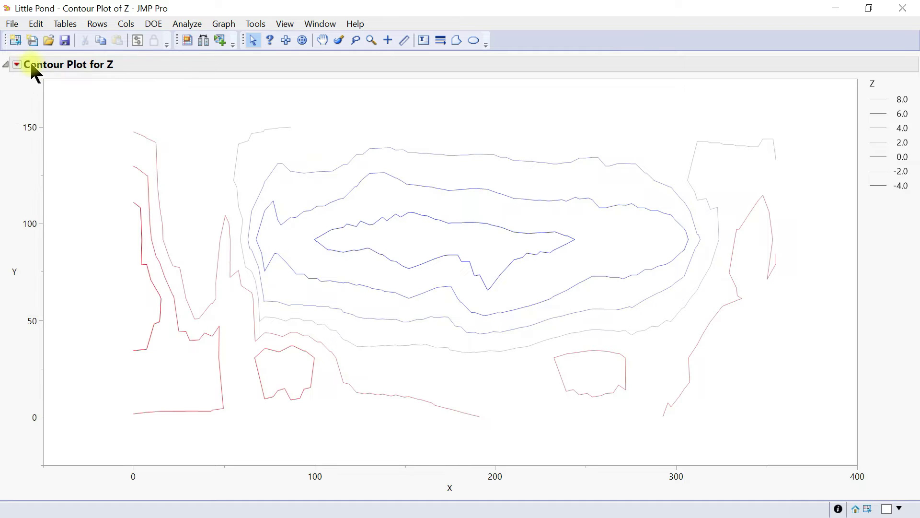
Turn the plot's control panel on, then hide it again.
left_click(15, 65)
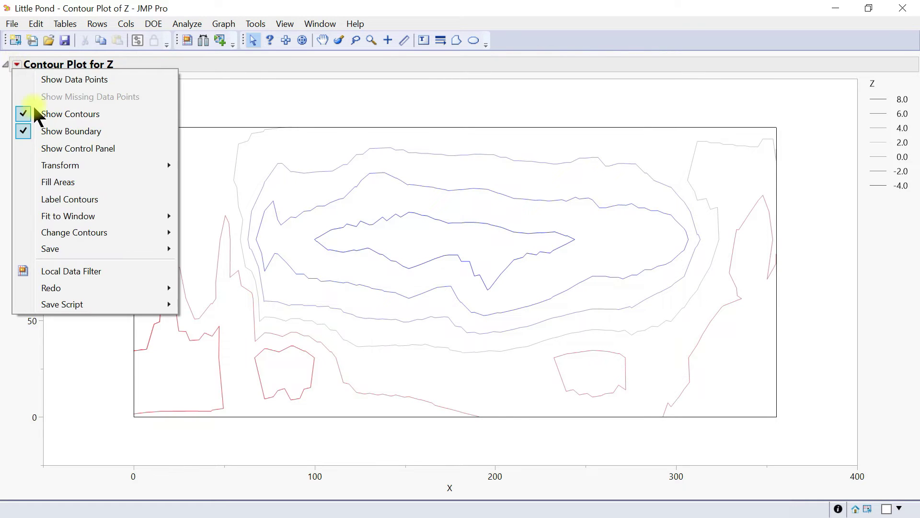
left_click(70, 150)
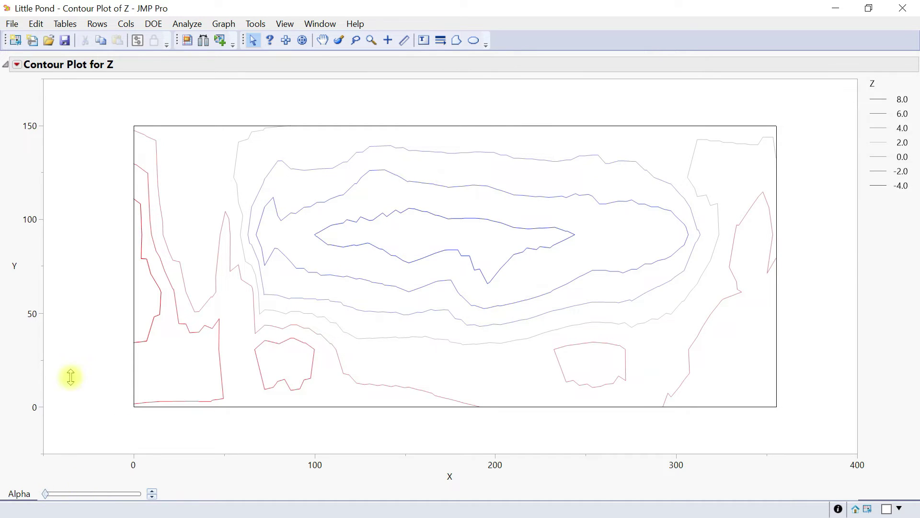
left_click(17, 65)
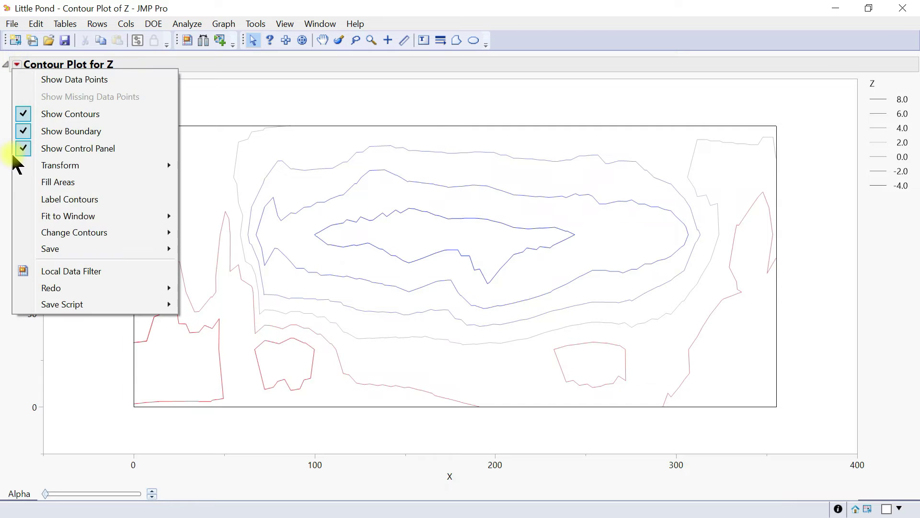
left_click(19, 148)
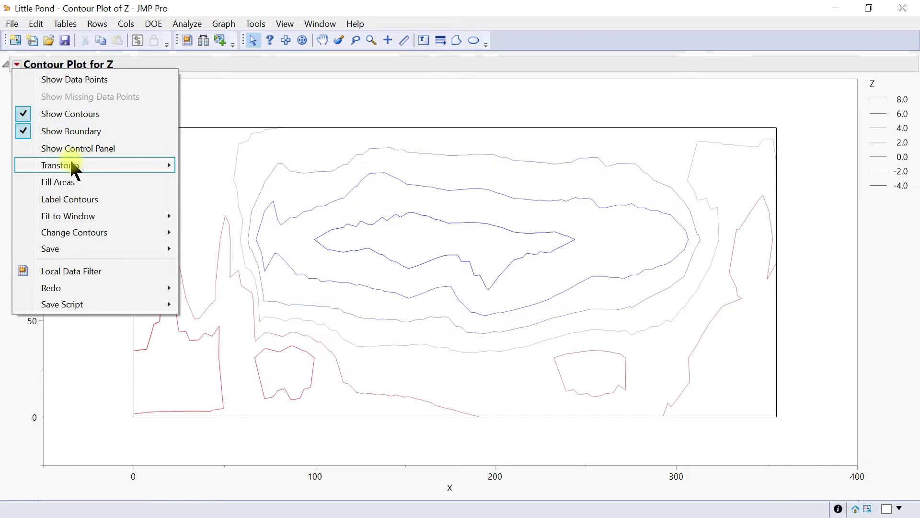
mouse_move(71, 164)
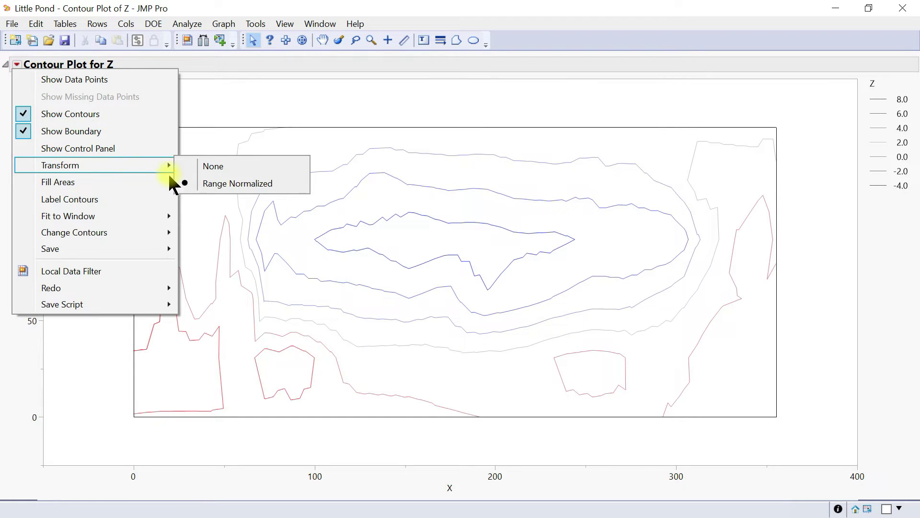
Fill the areas between Z contours with red-to-blue colour bands.
left_click(76, 183)
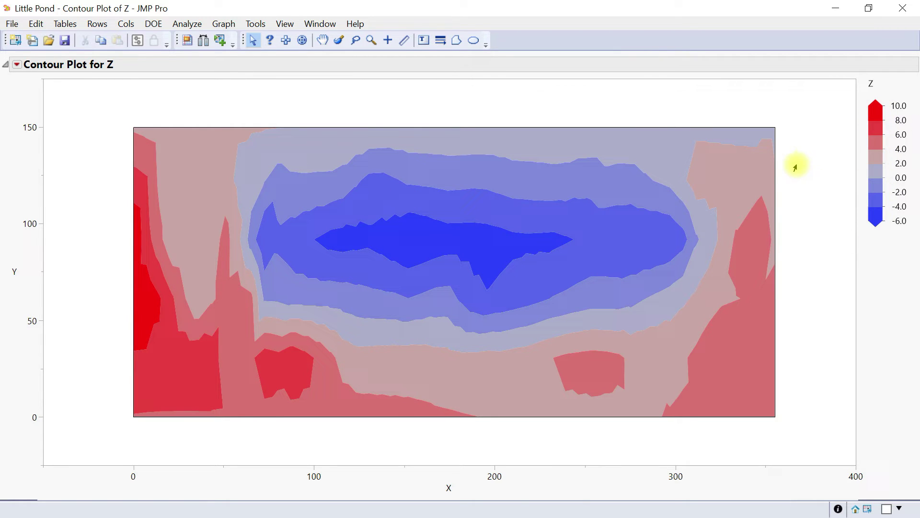
left_click(16, 65)
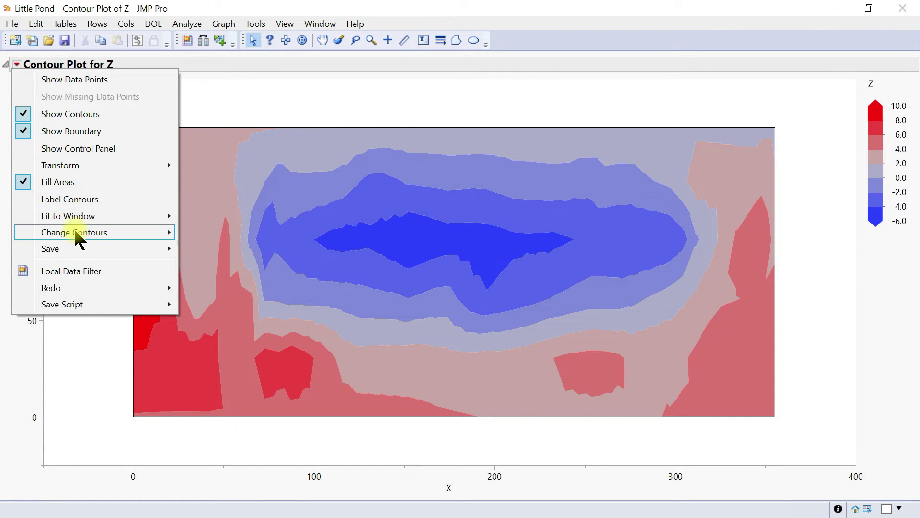
mouse_move(78, 235)
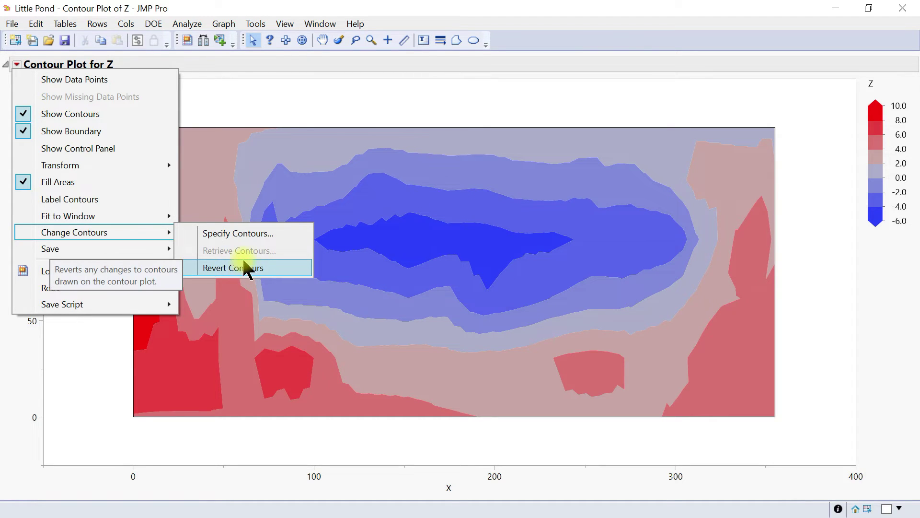
left_click(17, 63)
Reopen the Contour Plot launch dialog through the Redo submenu.
left_click(18, 66)
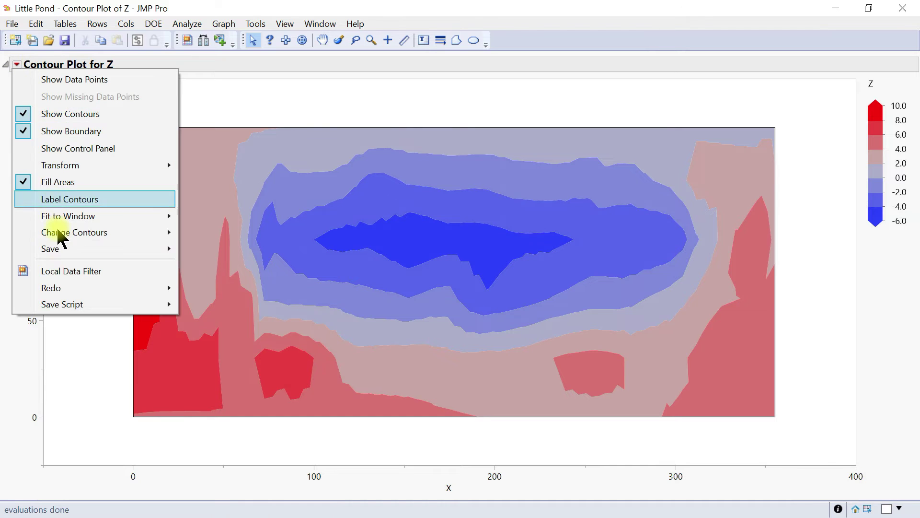
mouse_move(128, 288)
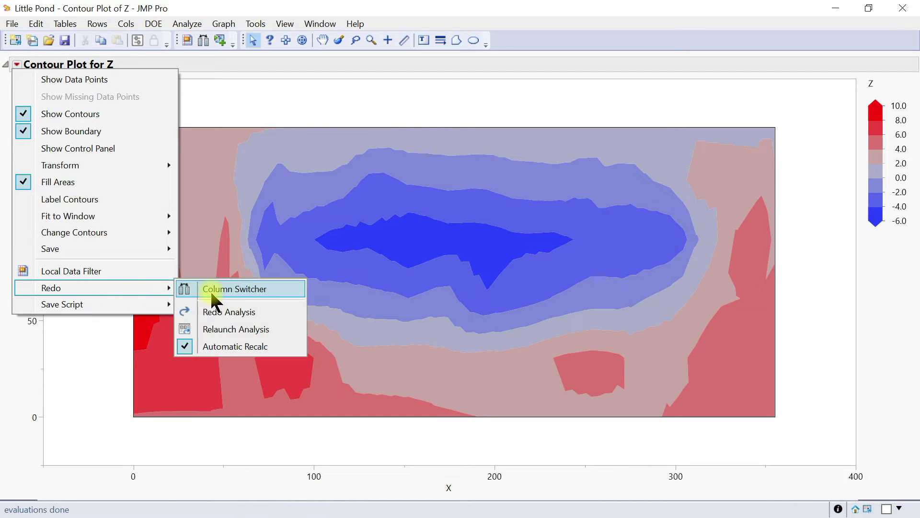
left_click(232, 334)
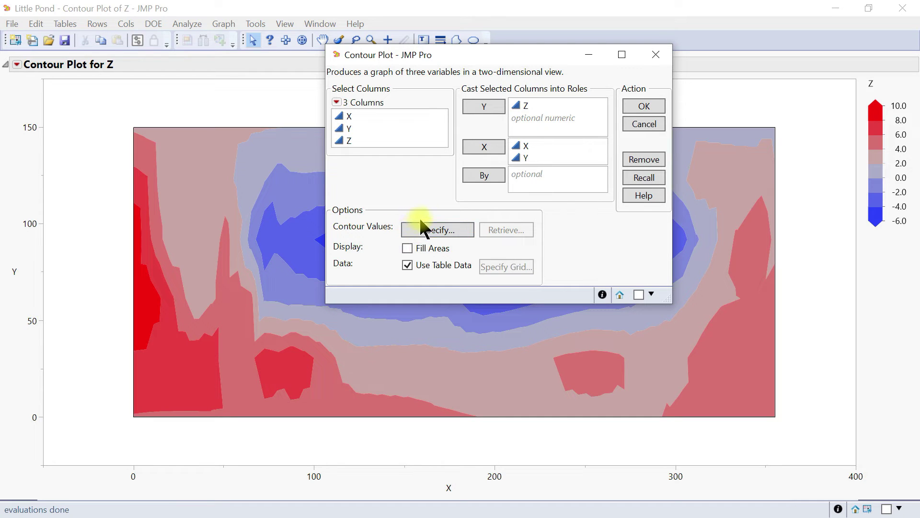
left_click(438, 232)
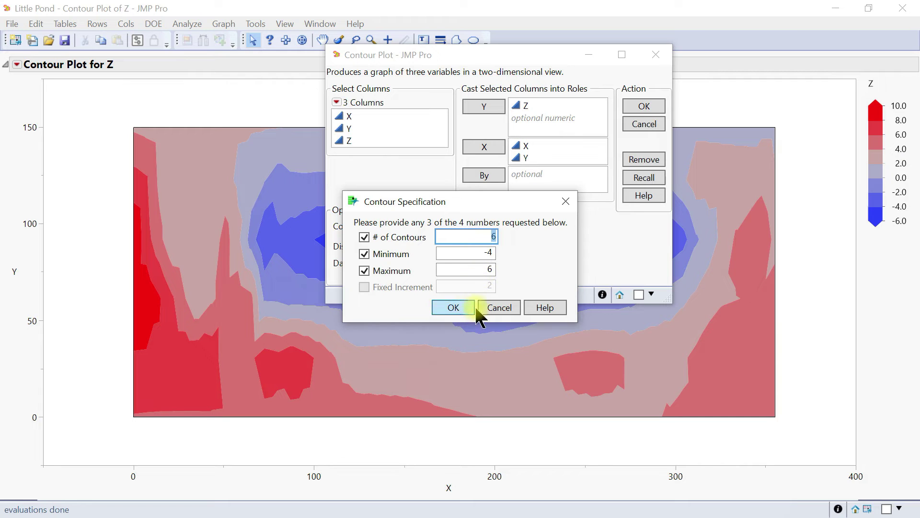
key("Return")
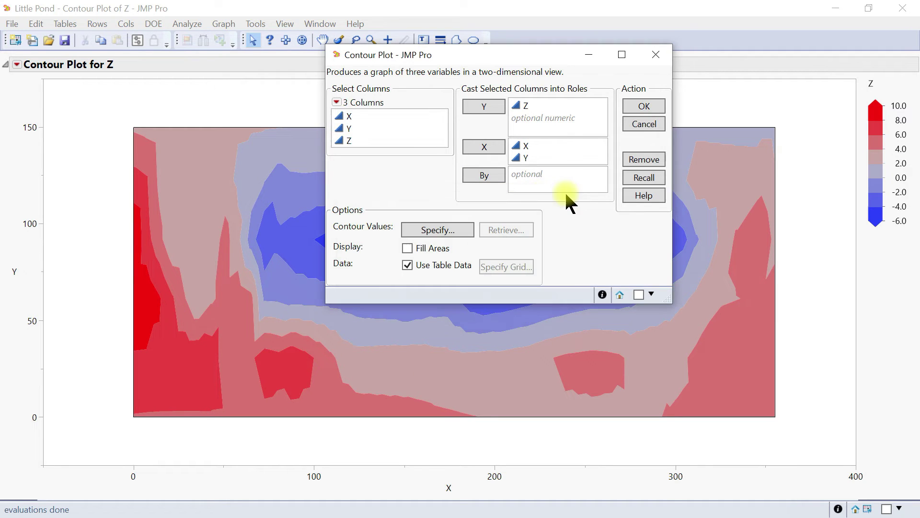
left_click(656, 56)
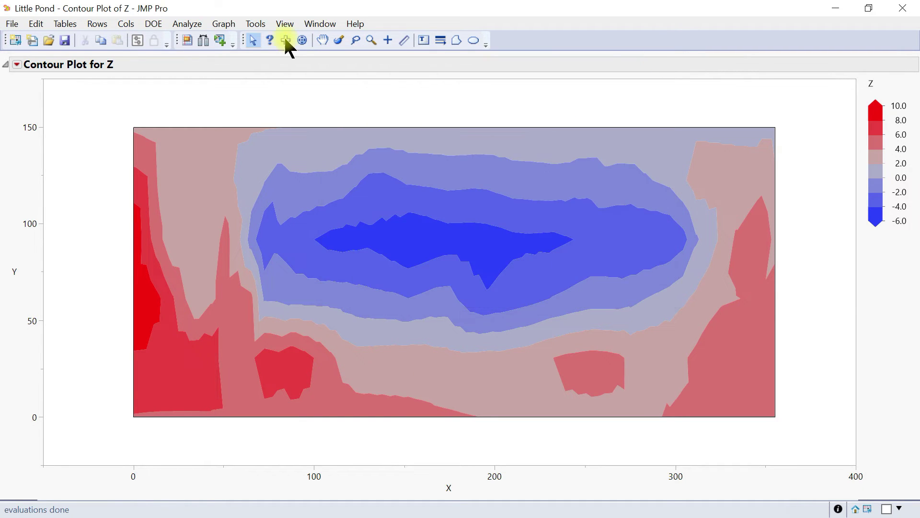
Browse the Graphs preferences' colour themes, then close Preferences without changes.
left_click(15, 27)
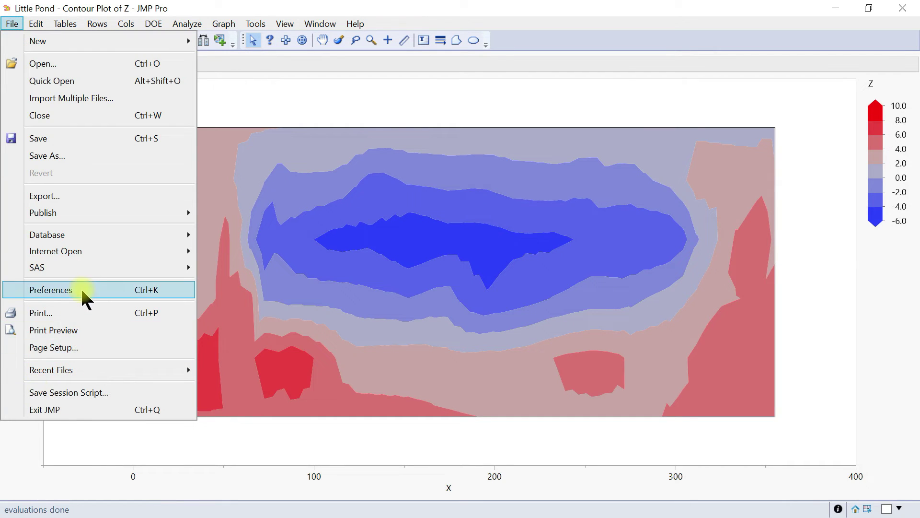
left_click(80, 286)
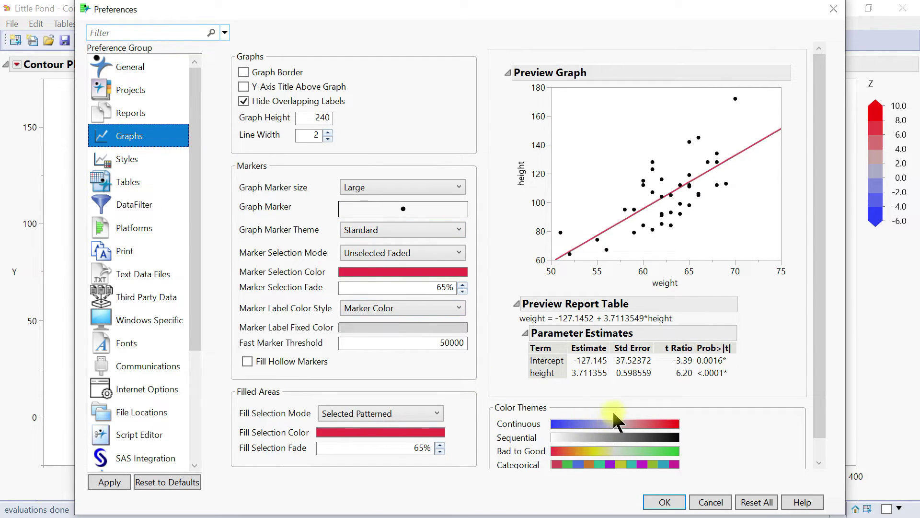
scroll(547, 406, "down", 1)
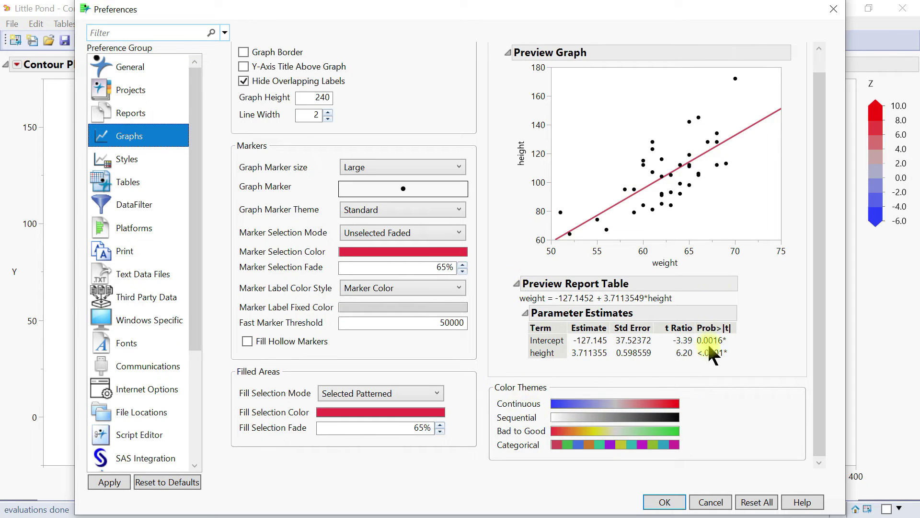
left_click(834, 9)
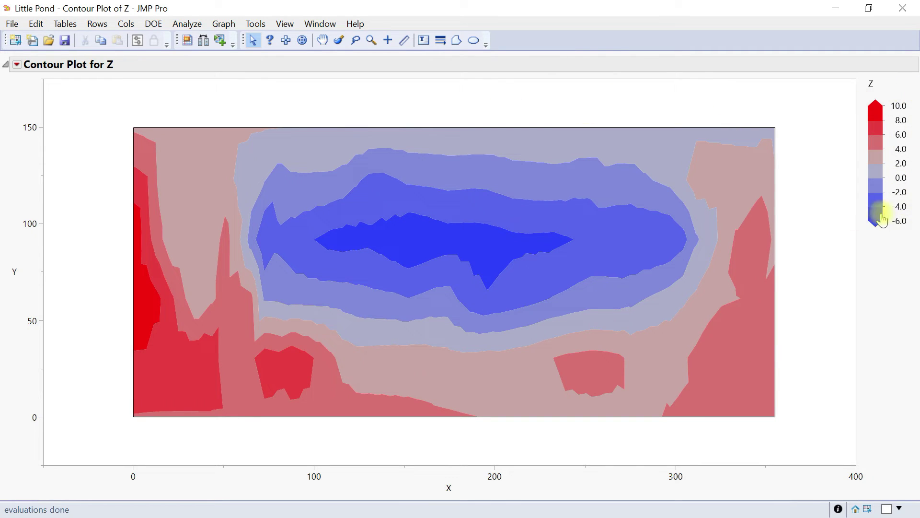
Set the Z legend gradient's colour theme to JMP Default in Gradient Settings.
right_click(884, 140)
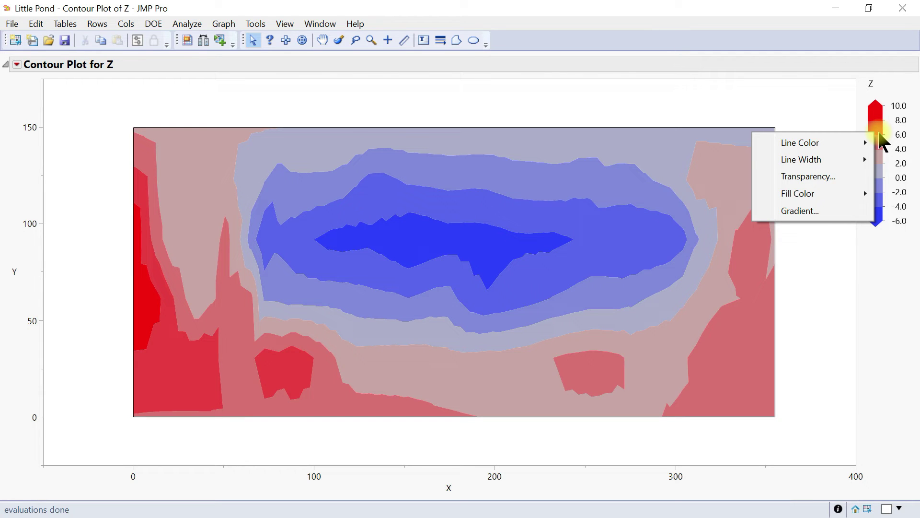
left_click(816, 212)
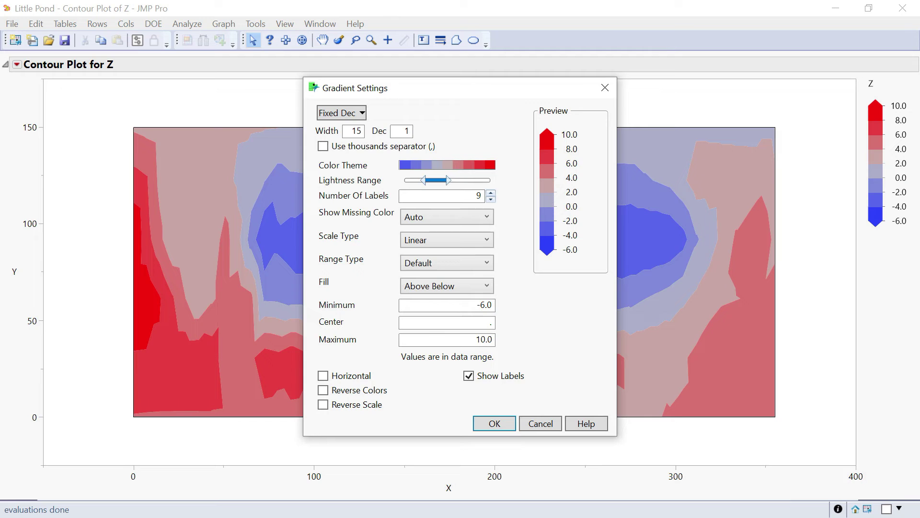
left_click(470, 172)
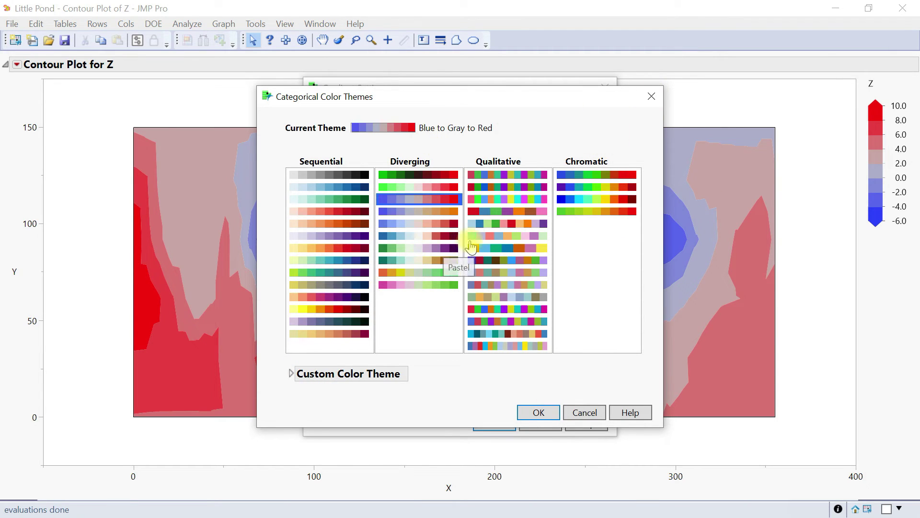
left_click(520, 176)
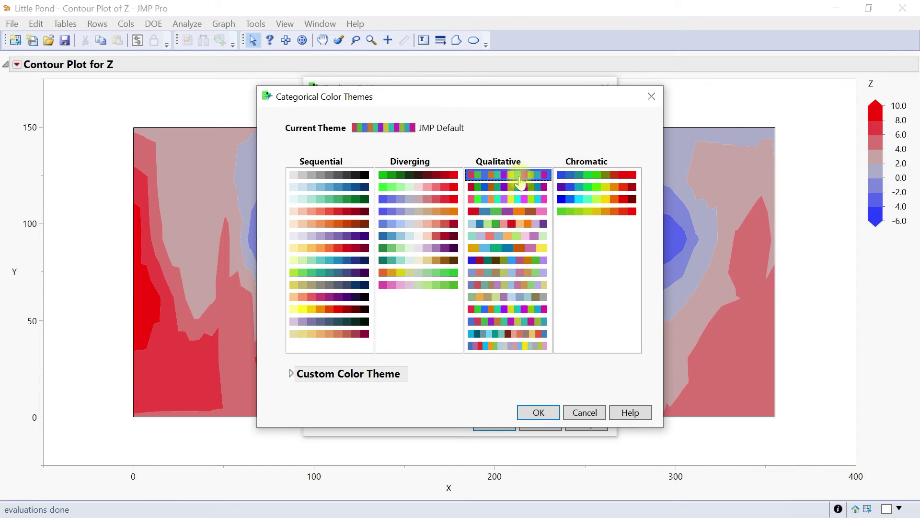
left_click(538, 421)
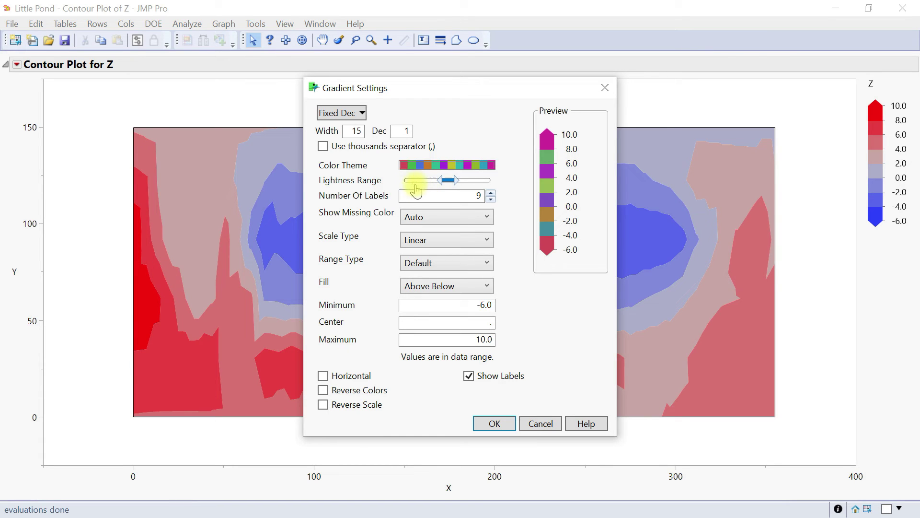
Widen the gradient's lightness range and lower the number of legend labels.
mouse_move(405, 188)
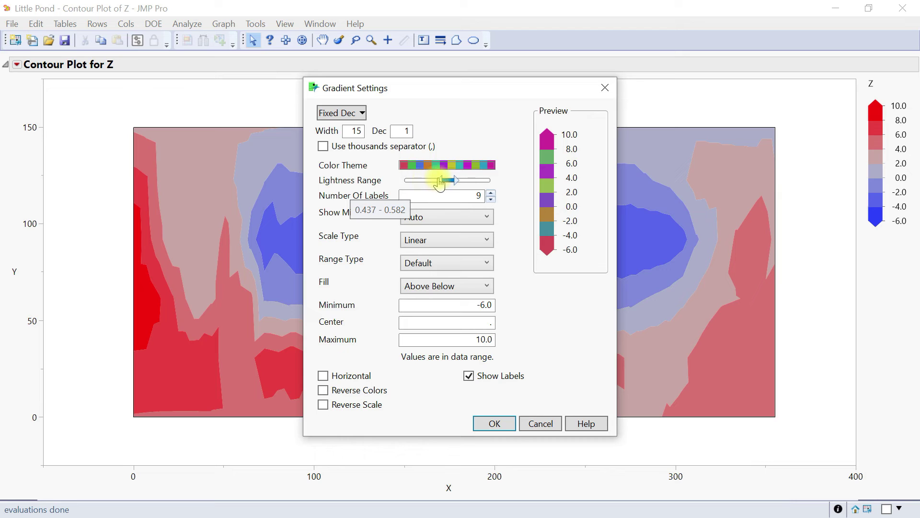
mouse_move(448, 187)
left_mouse_down()
mouse_move(421, 183)
mouse_move(473, 181)
mouse_move(464, 183)
left_mouse_up()
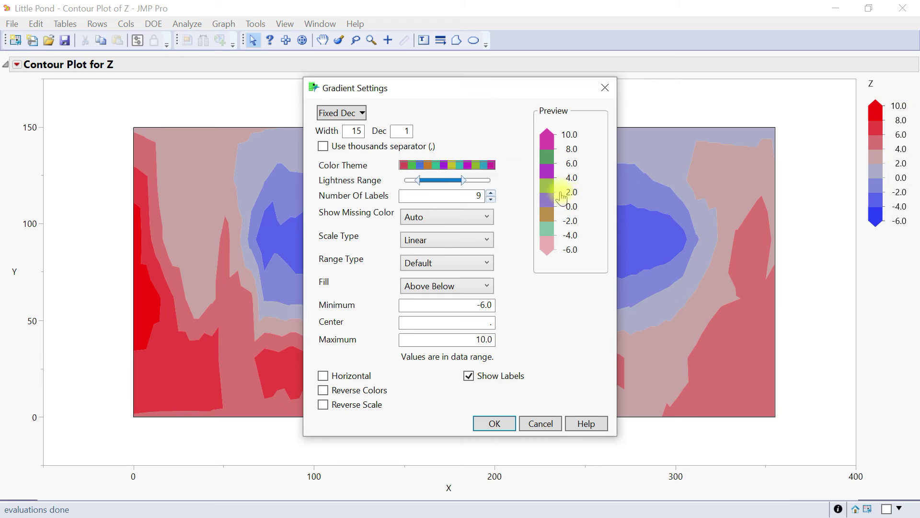
left_click(491, 198)
left_click(491, 198)
left_click(491, 198)
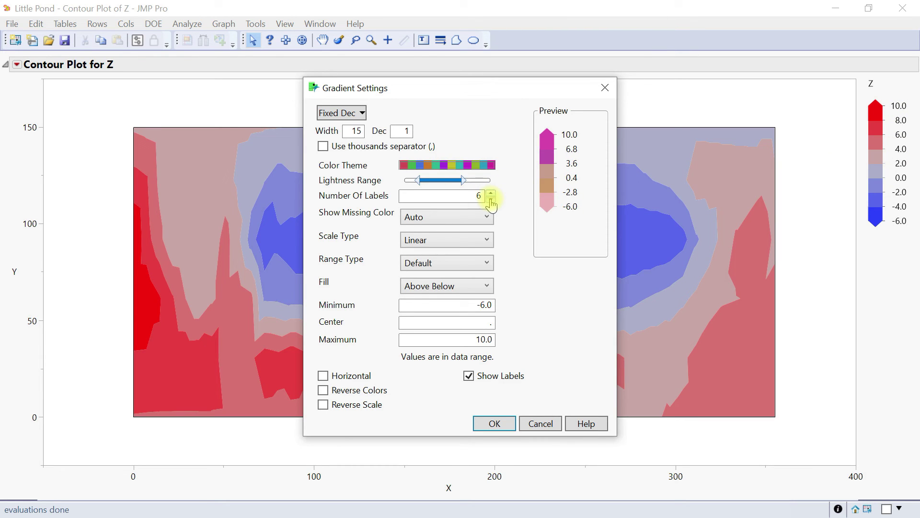
left_click(491, 198)
Raise the number of gradient legend labels up to 23.
left_click(491, 192)
left_click(491, 193)
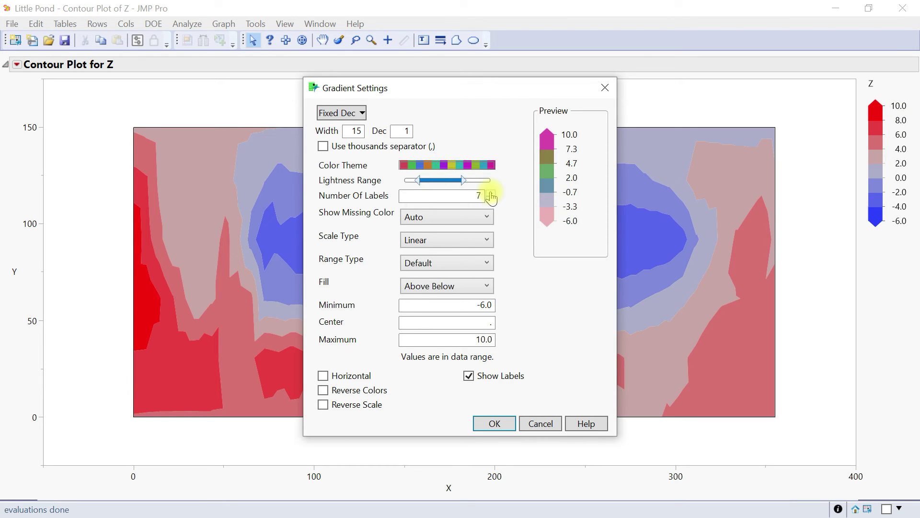
left_click(490, 192)
left_click(491, 193)
left_click(491, 192)
left_click(491, 192)
left_click(491, 192)
left_click(491, 192)
left_click(491, 192)
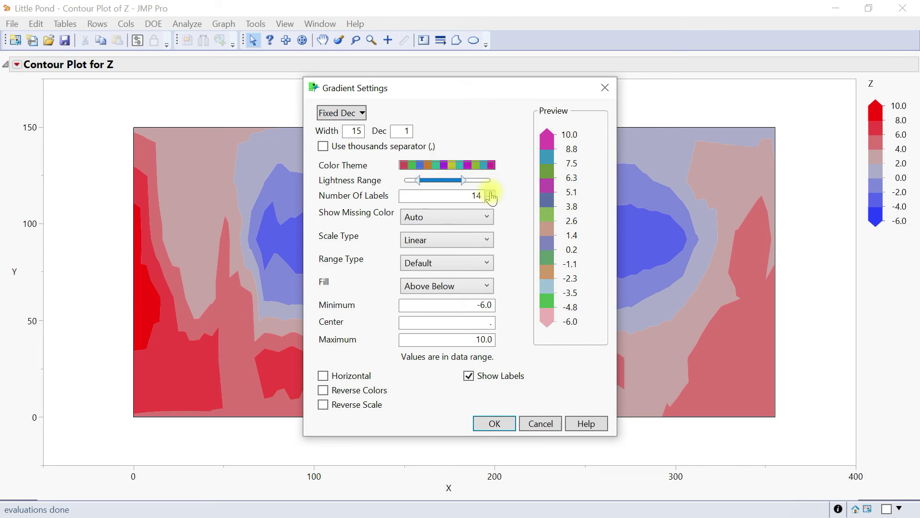
left_click(491, 193)
left_click(491, 192)
left_click(491, 193)
left_click(491, 193)
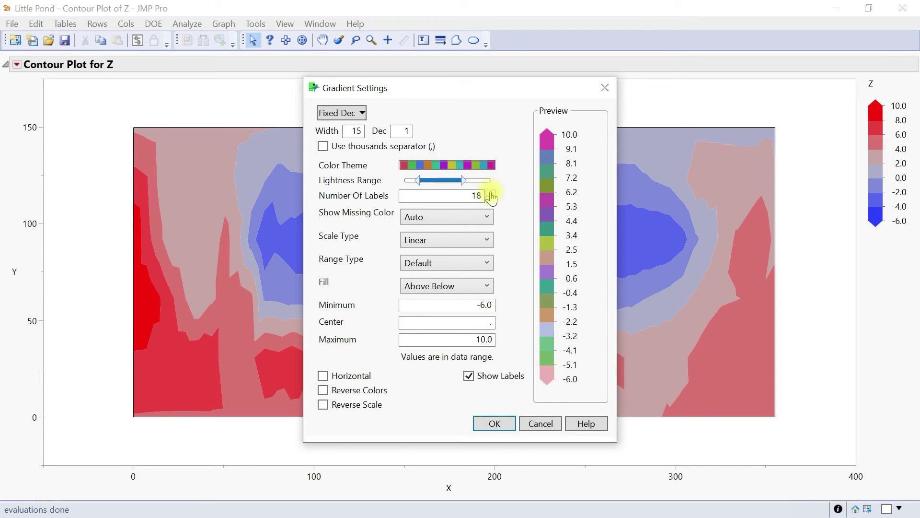
left_click(491, 192)
left_click(491, 192)
left_click(491, 193)
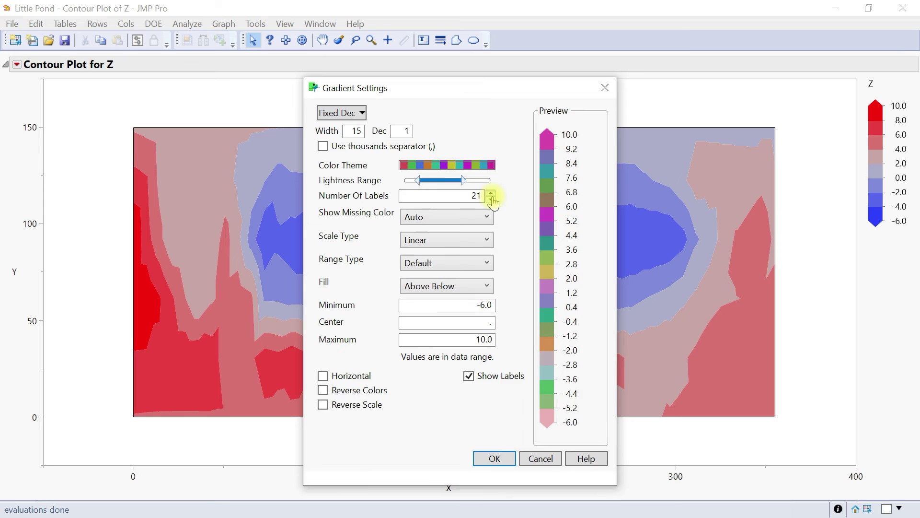
left_click(491, 193)
left_click(491, 193)
Bring the number of gradient legend labels back down to 9.
left_click(491, 199)
left_click(491, 198)
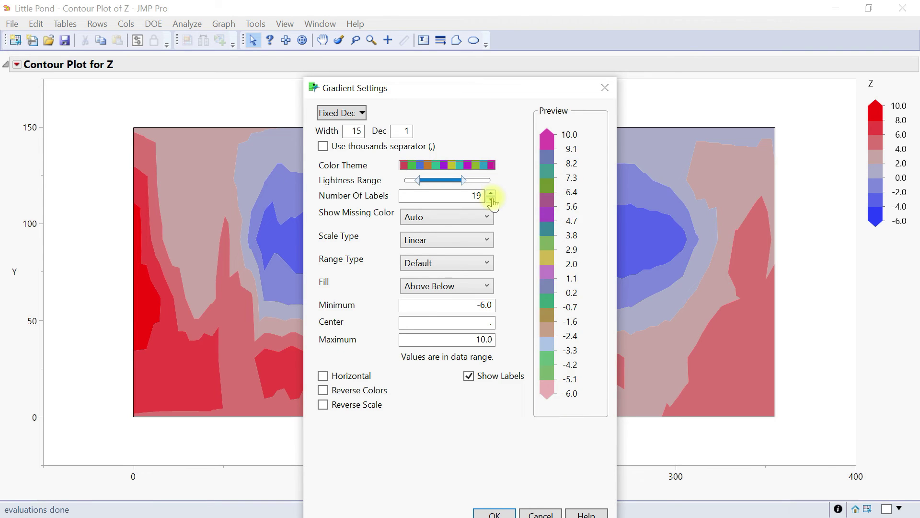
left_click(491, 198)
left_click(491, 198)
left_click(490, 199)
left_click(491, 199)
left_click(491, 198)
left_click(491, 198)
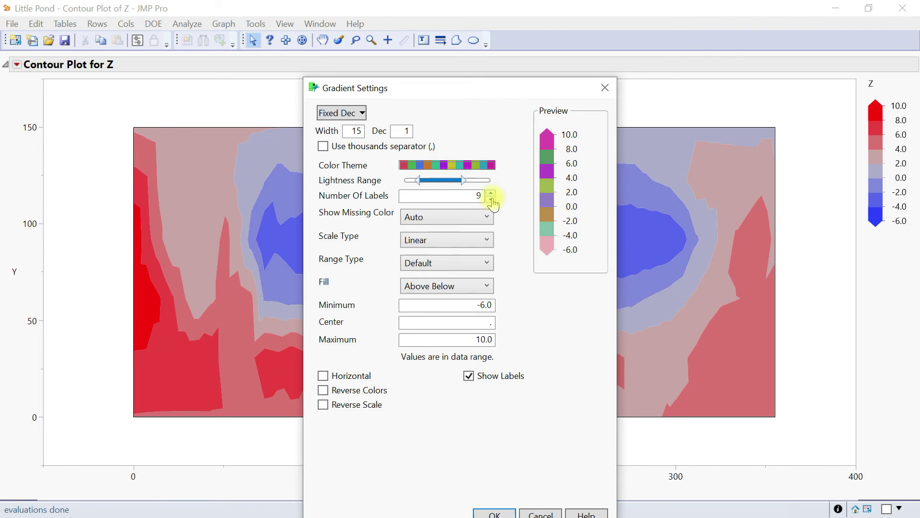
left_click(491, 198)
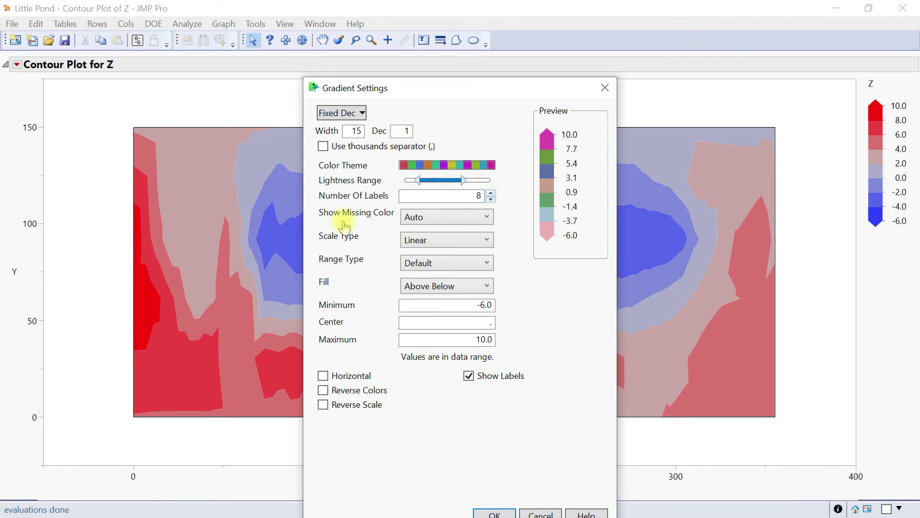
Review the gradient options, keeping missing colour Auto, scale Linear and range Default, then close without applying.
left_click(470, 218)
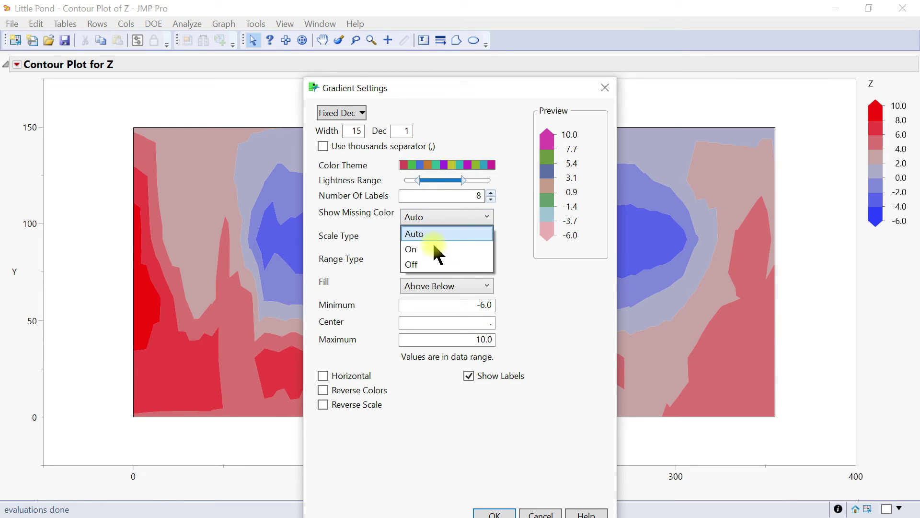
left_click(379, 235)
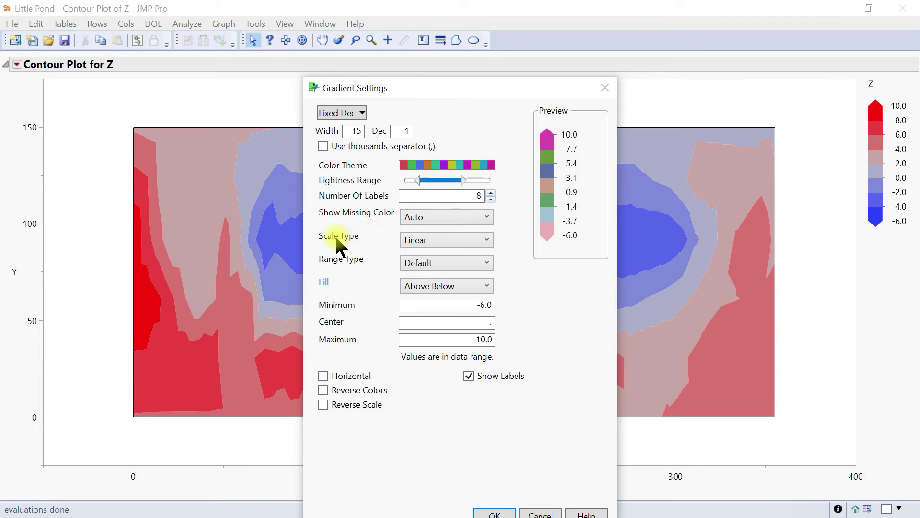
left_click(477, 245)
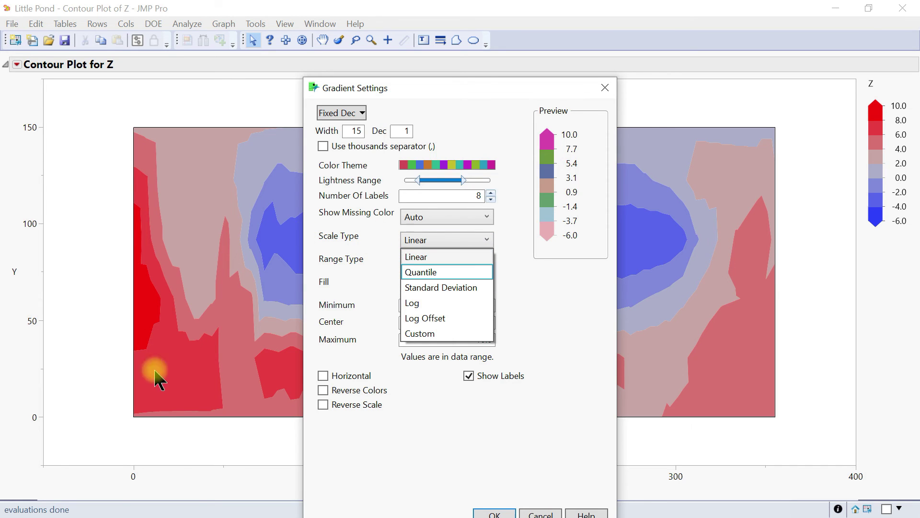
left_click(499, 302)
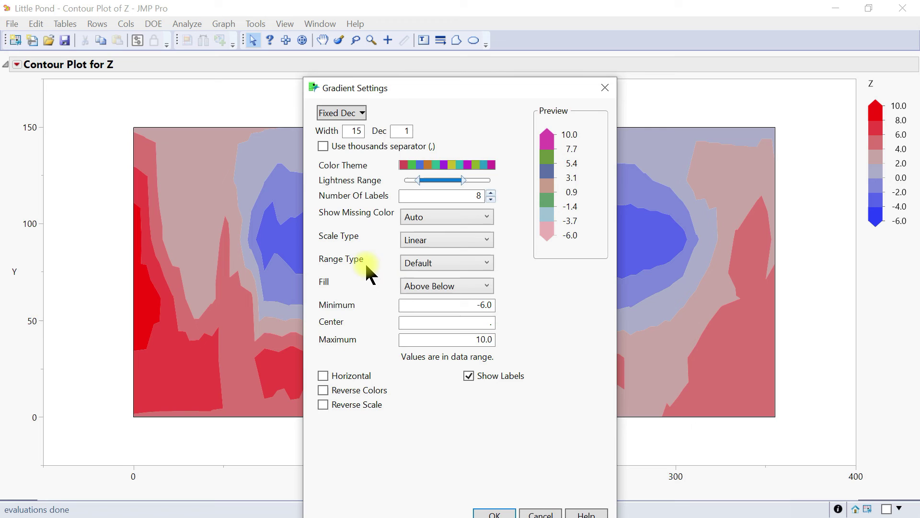
left_click(463, 269)
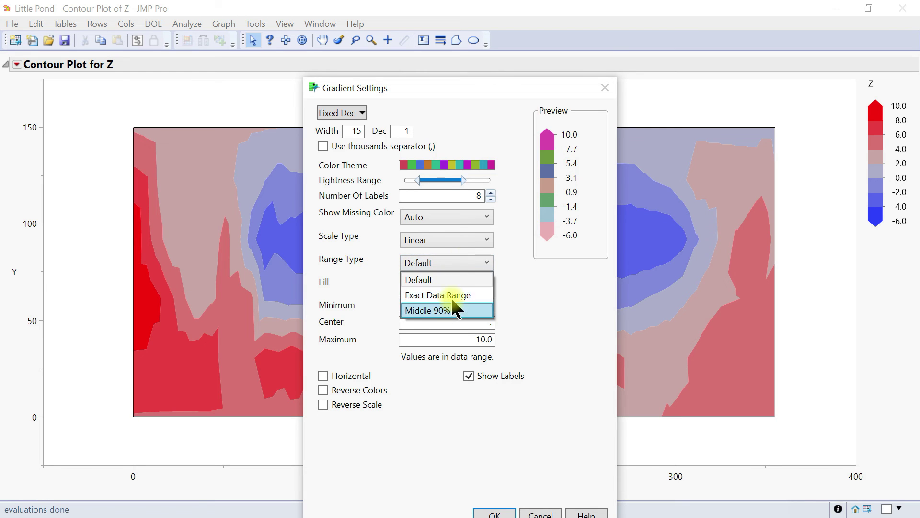
left_click(462, 316)
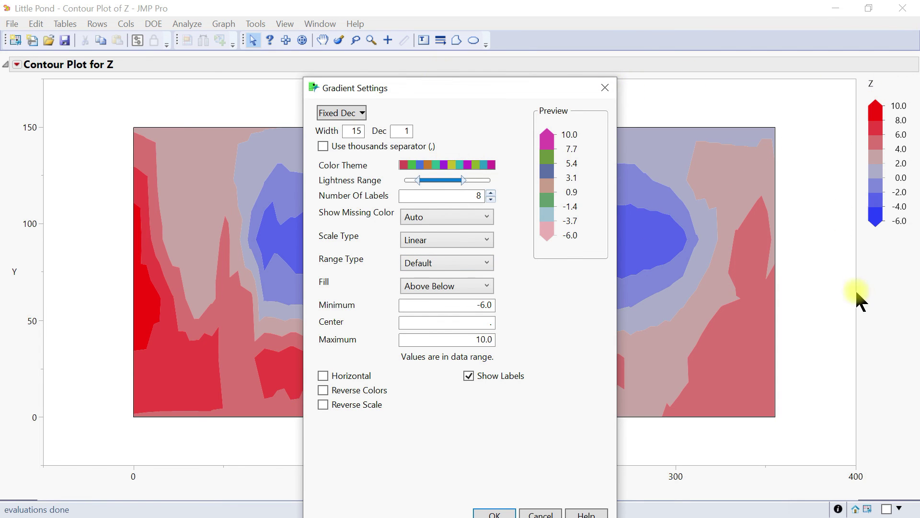
left_click(604, 89)
Give the Z legend's contour lines black colour and line width 3.
right_click(890, 139)
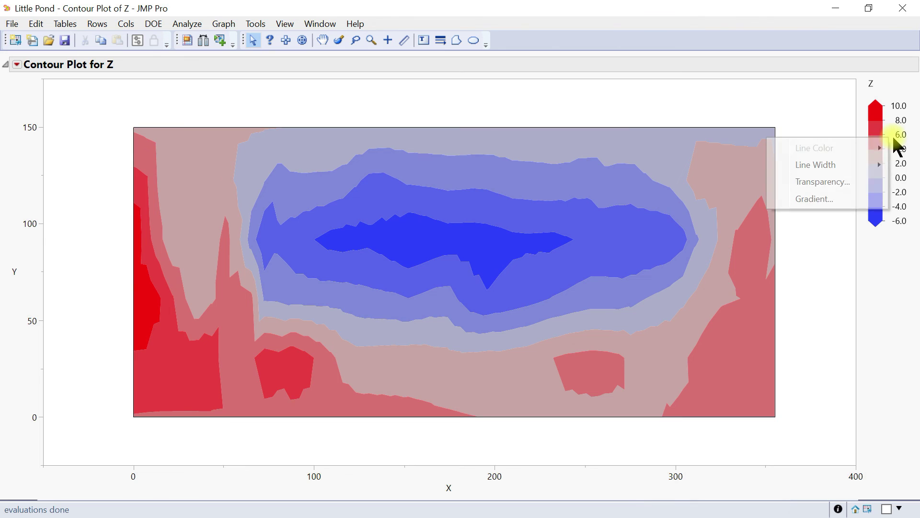
mouse_move(861, 151)
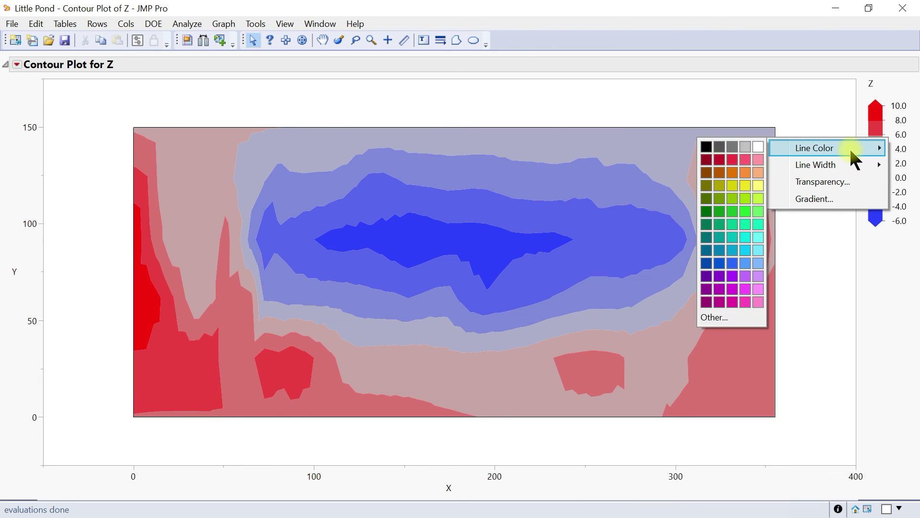
left_click(706, 146)
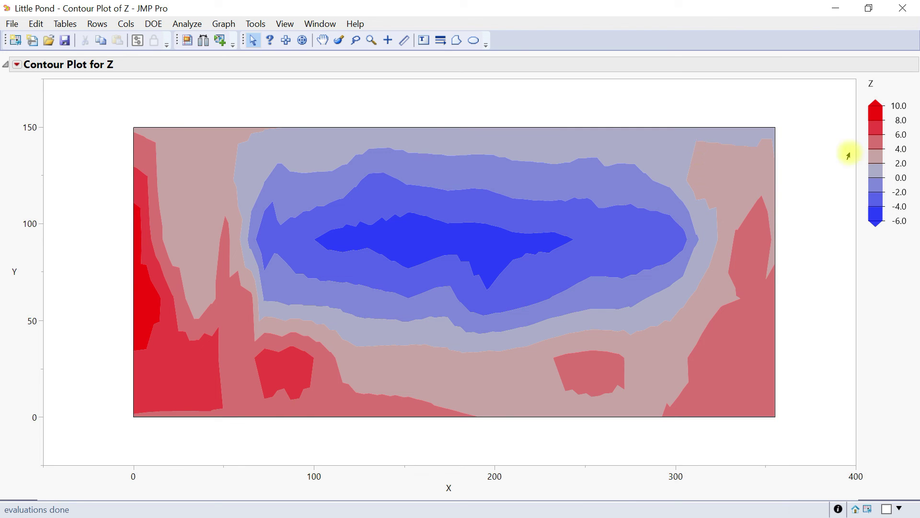
right_click(890, 137)
mouse_move(842, 158)
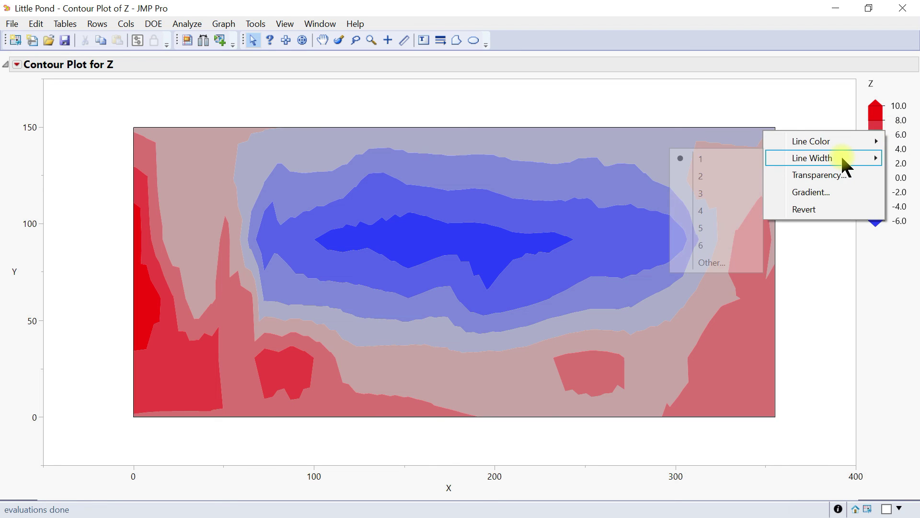
left_click(709, 194)
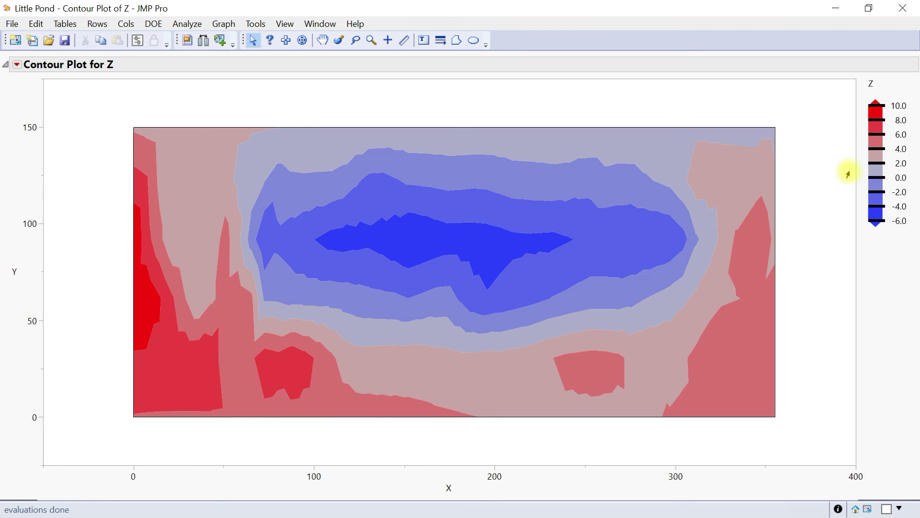
Check the Z legend's transparency setting and leave it unchanged at 1.
right_click(890, 171)
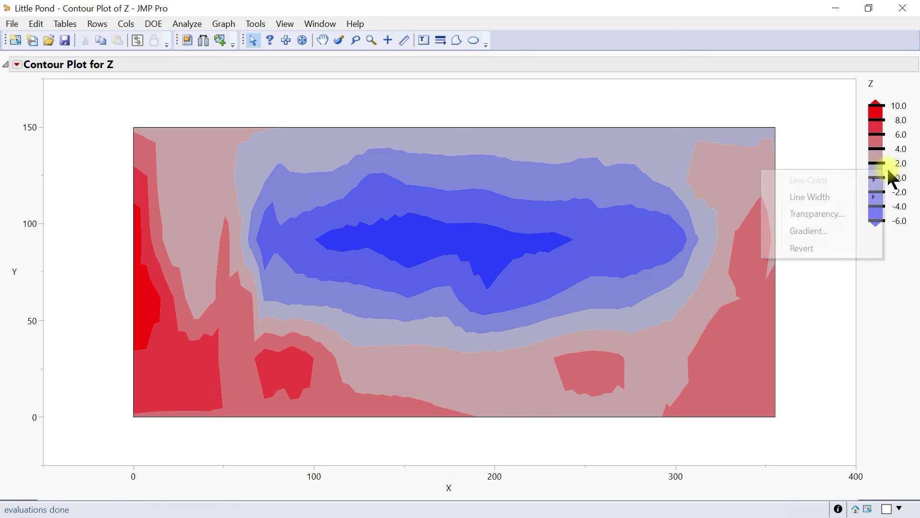
left_click(812, 217)
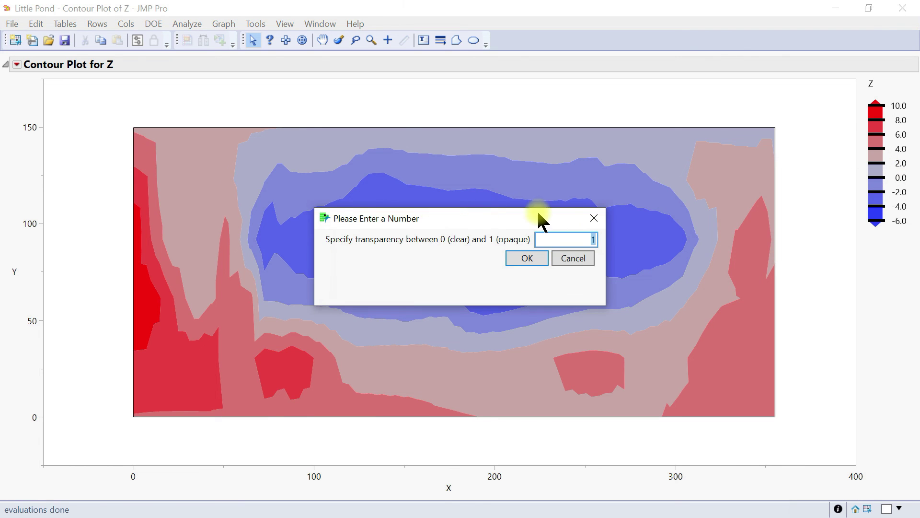
left_click(594, 218)
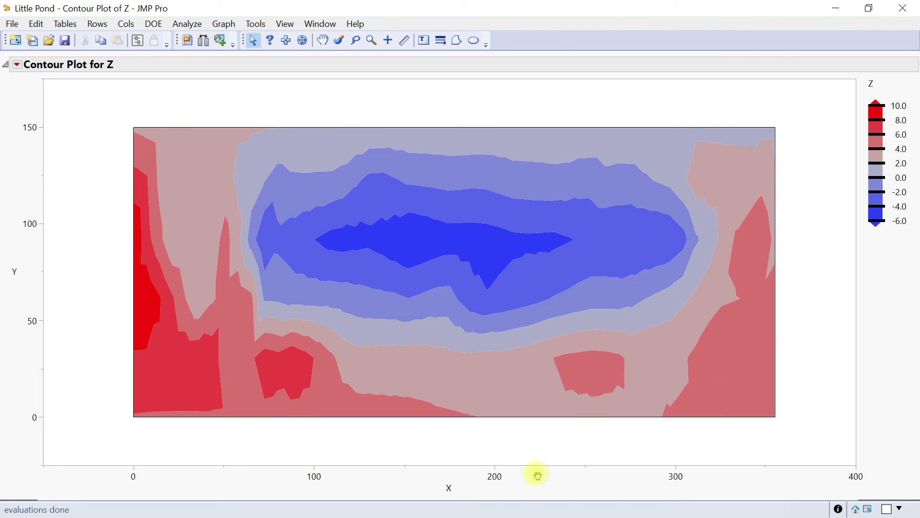
Browse the plot frame's Background Color, Background Map and Marker Size options.
right_click(356, 237)
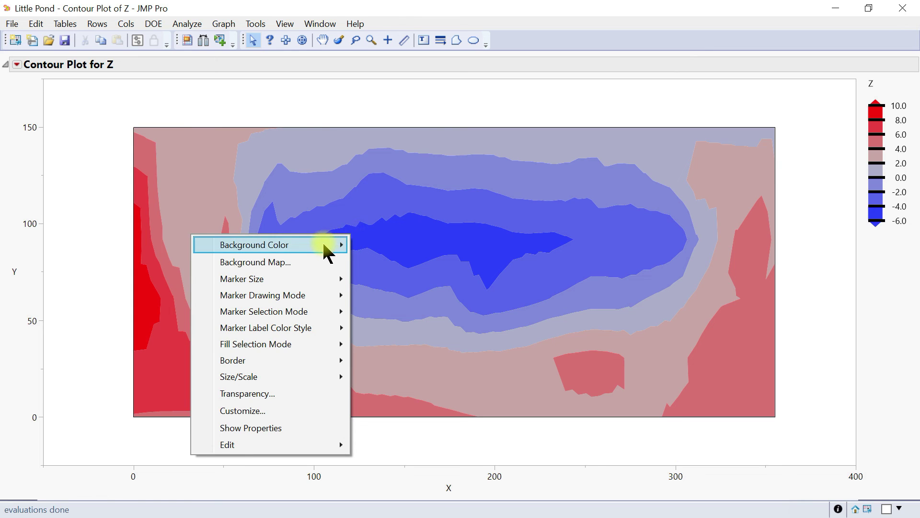
mouse_move(324, 244)
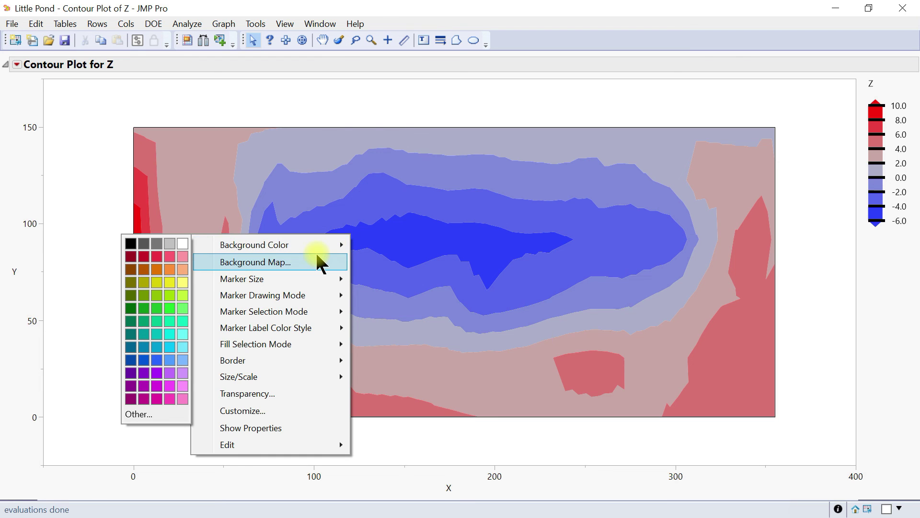
mouse_move(315, 258)
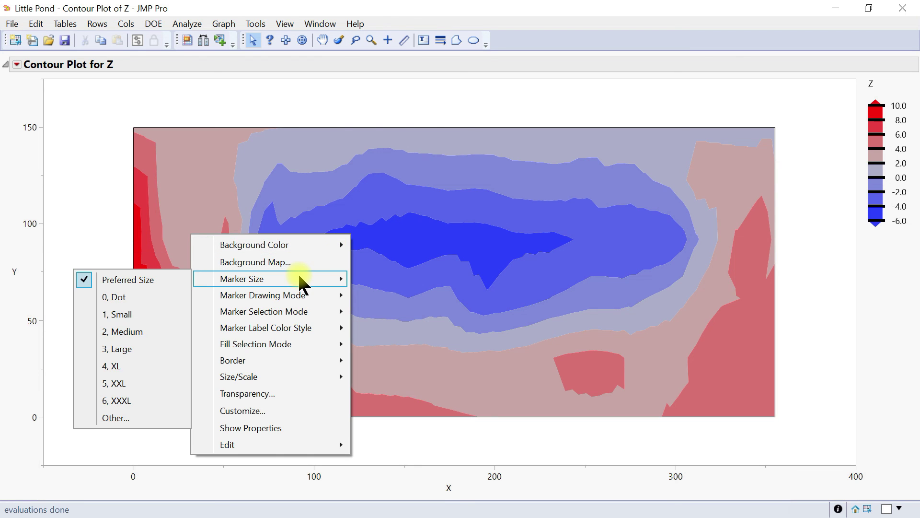